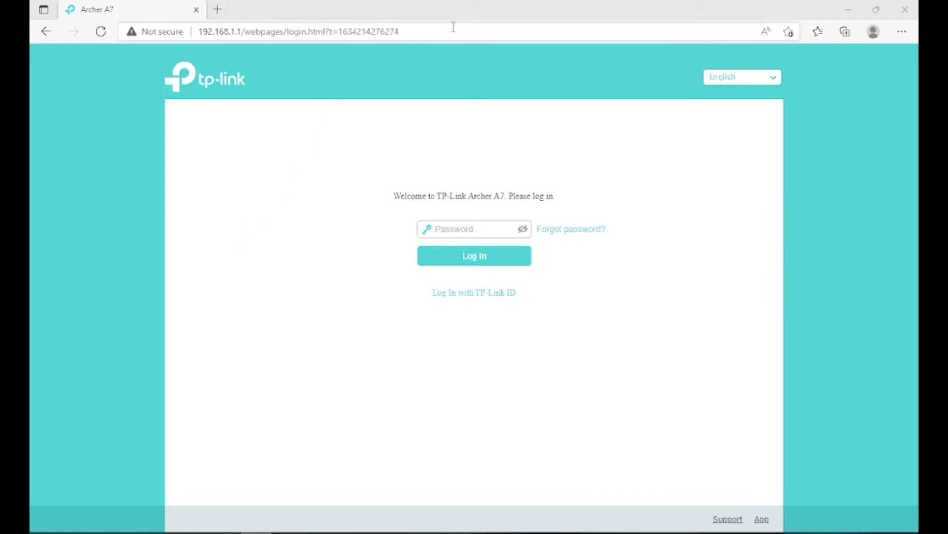
left_click(415, 27)
left_click_drag(415, 25, 247, 22)
key("BackSpace")
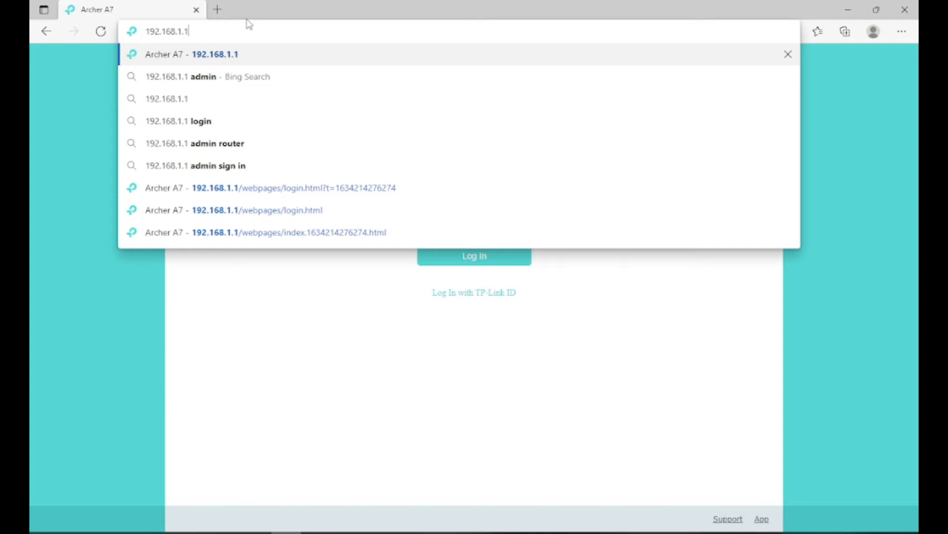
key("Return")
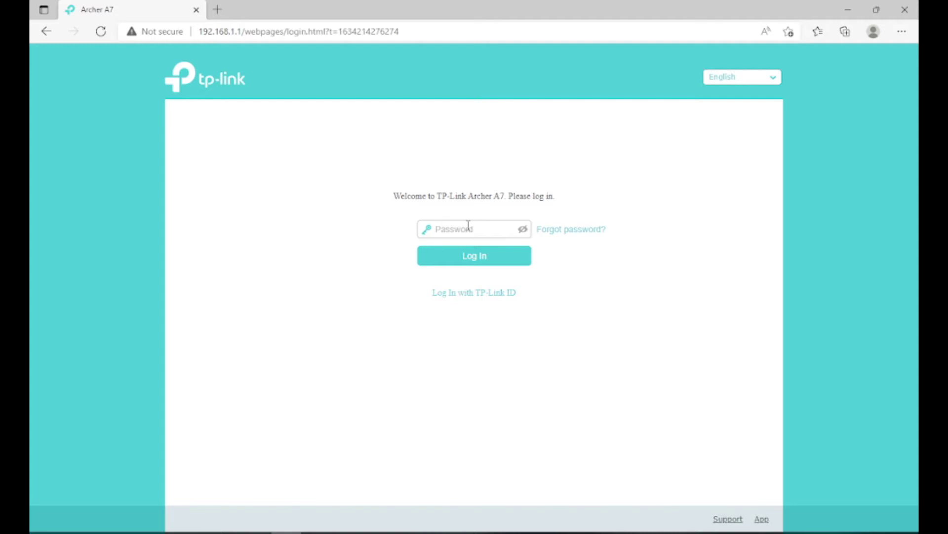
left_click(469, 225)
- Log in with the admin password, retyping the correct password after the first attempt is rejected
type("**********")
key("Return")
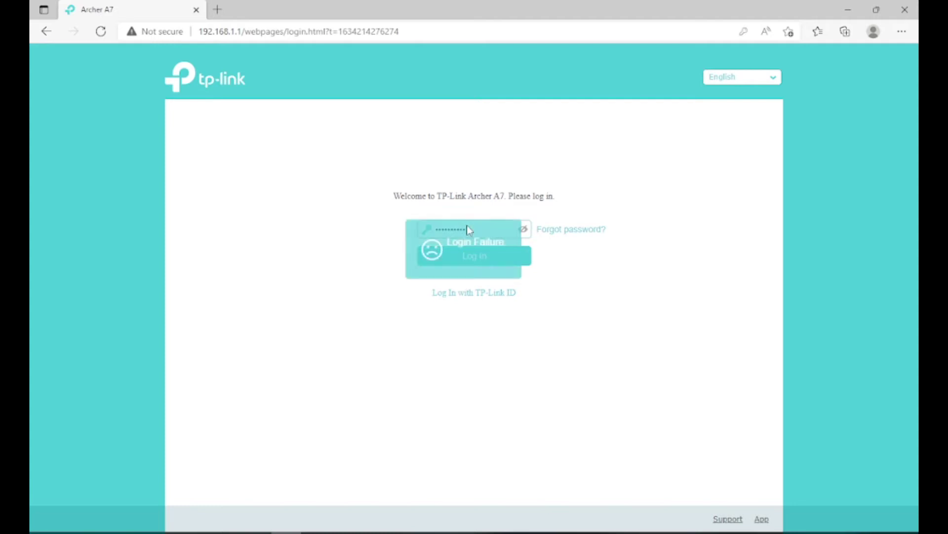
double_click(500, 229)
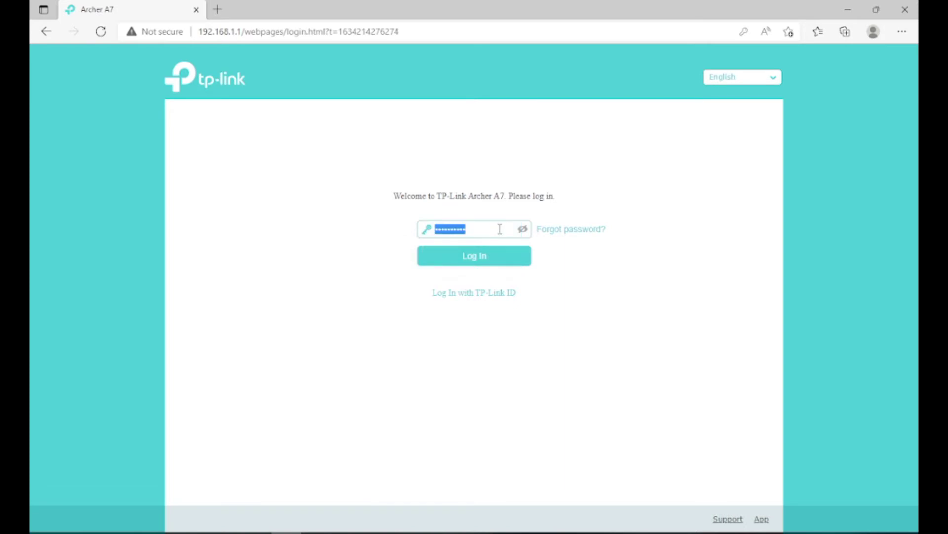
type("*******************")
key("Return")
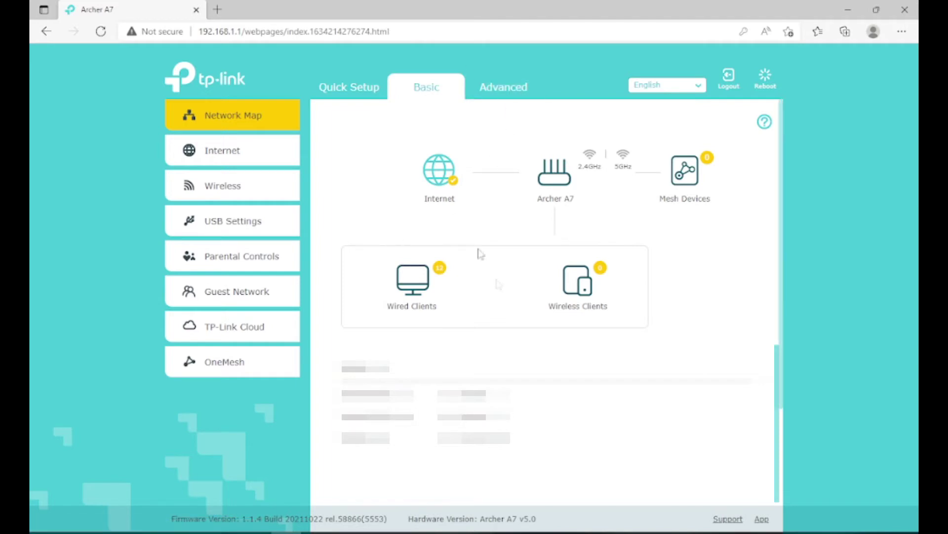
- Go to Advanced > NAT Forwarding > Virtual Servers and add a new blank entry
left_click(509, 98)
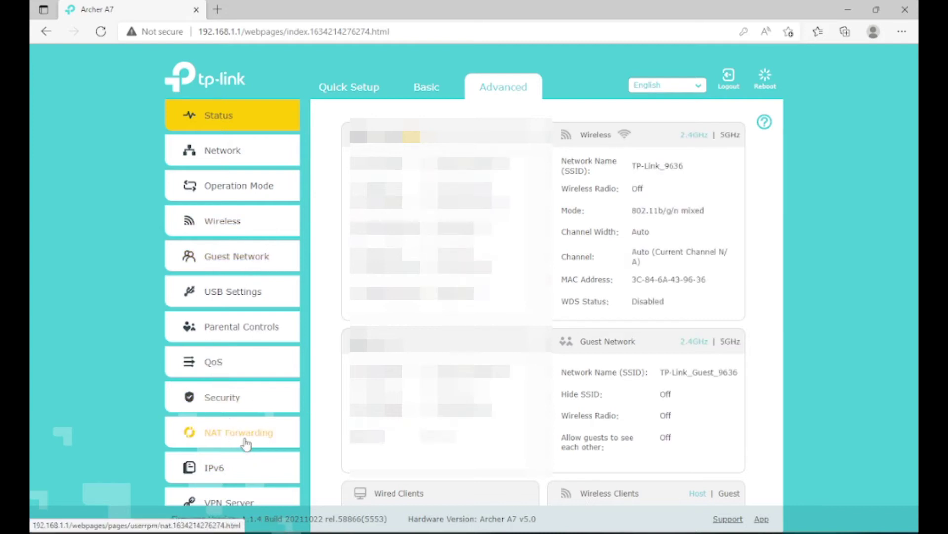
left_click(246, 443)
scroll(248, 454, "down", 3)
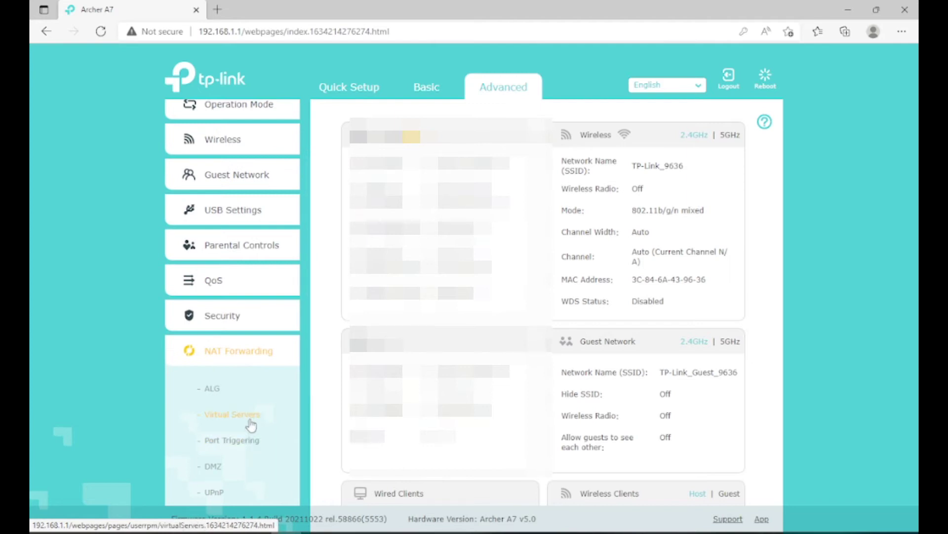
left_click(251, 420)
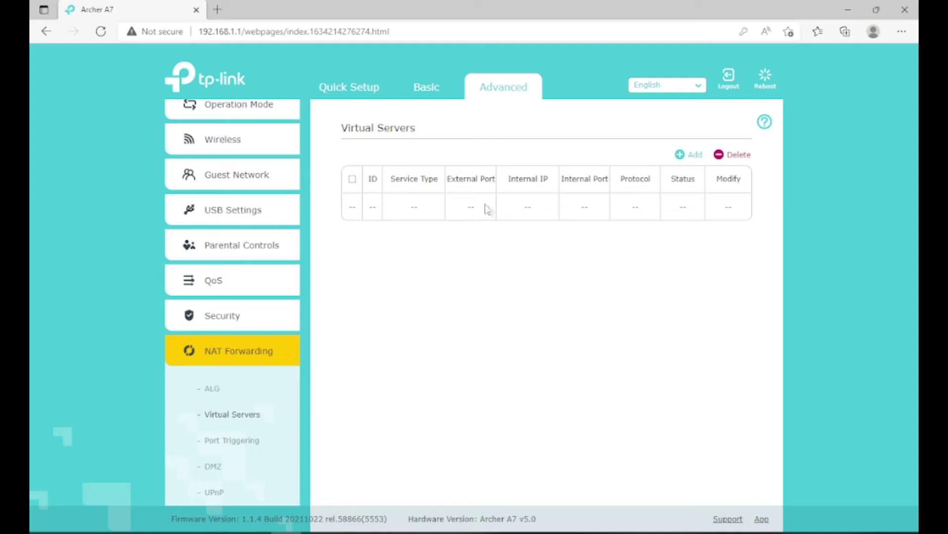
left_click(693, 157)
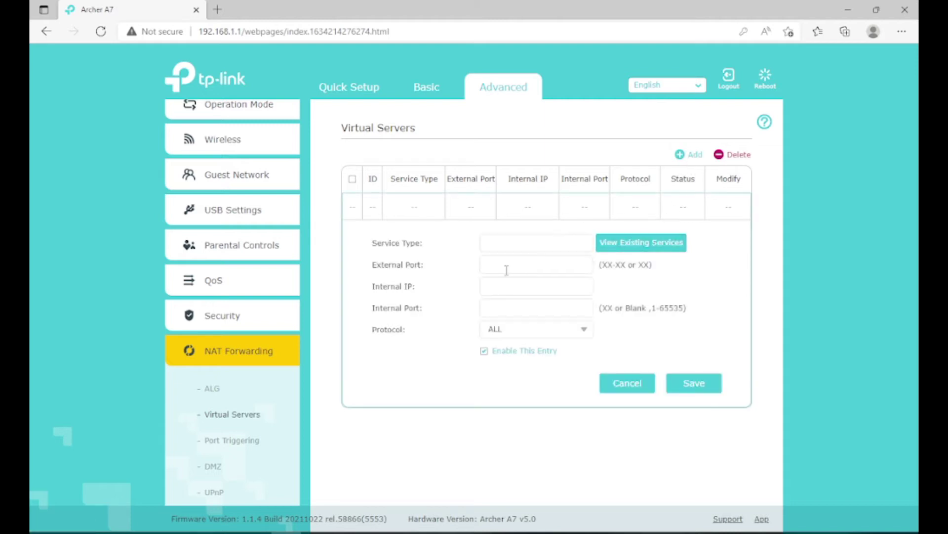
left_click(570, 244)
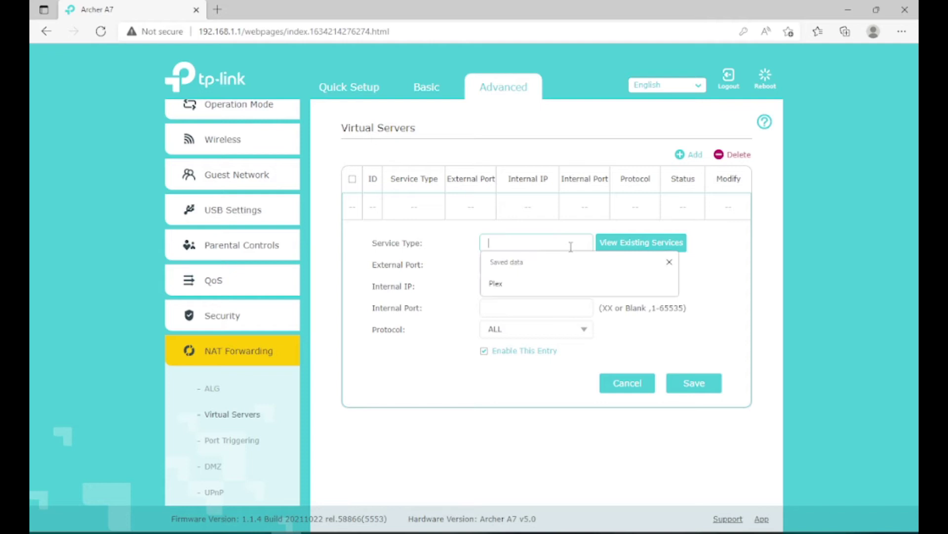
left_click(726, 238)
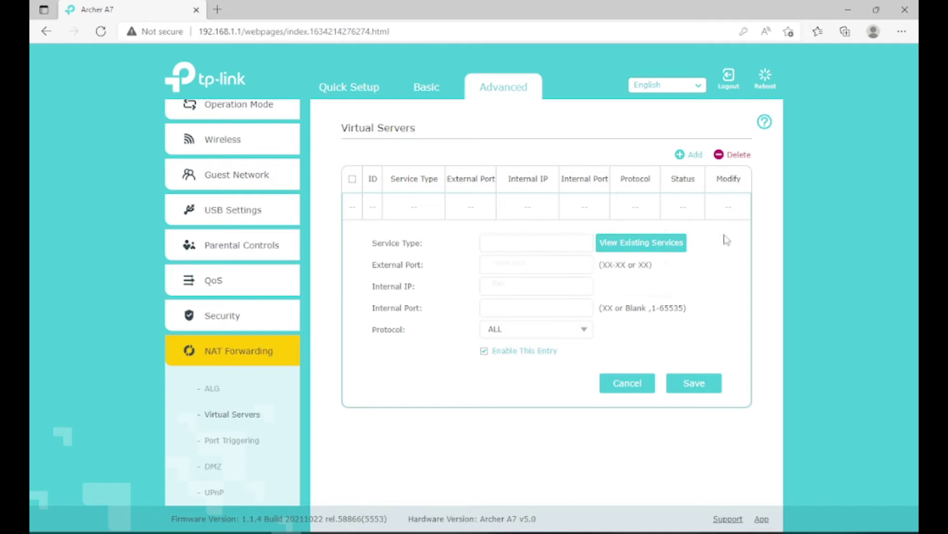
left_click(684, 247)
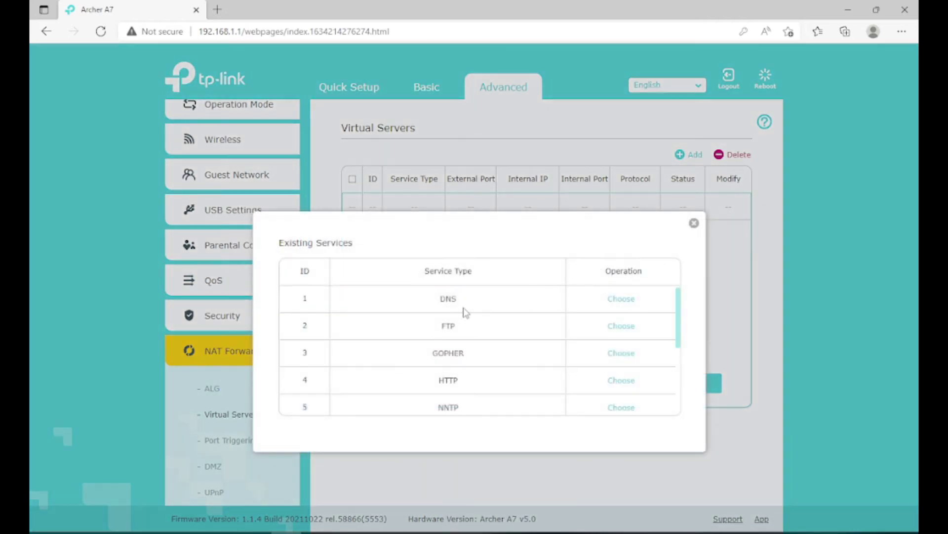
scroll(462, 357, "down", 3)
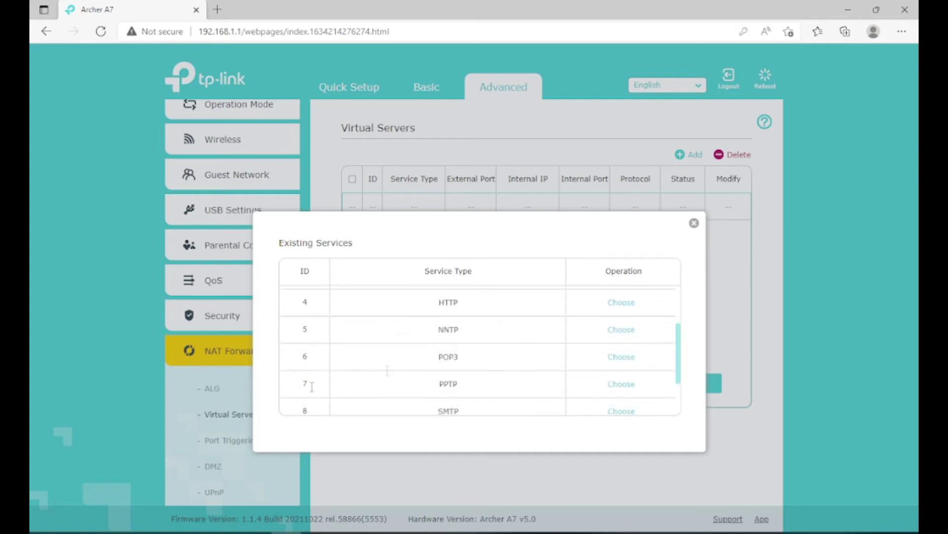
scroll(496, 362, "down", 1)
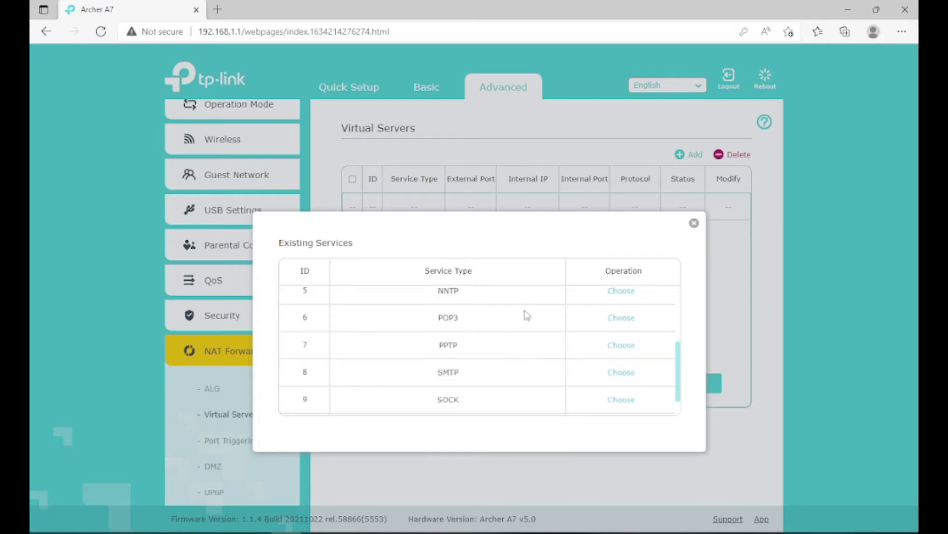
left_click(694, 224)
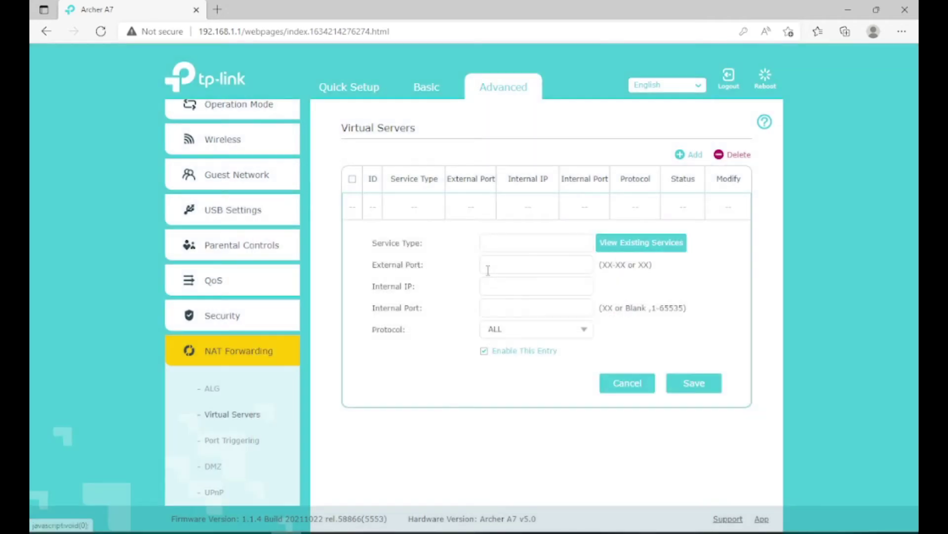
left_click(487, 242)
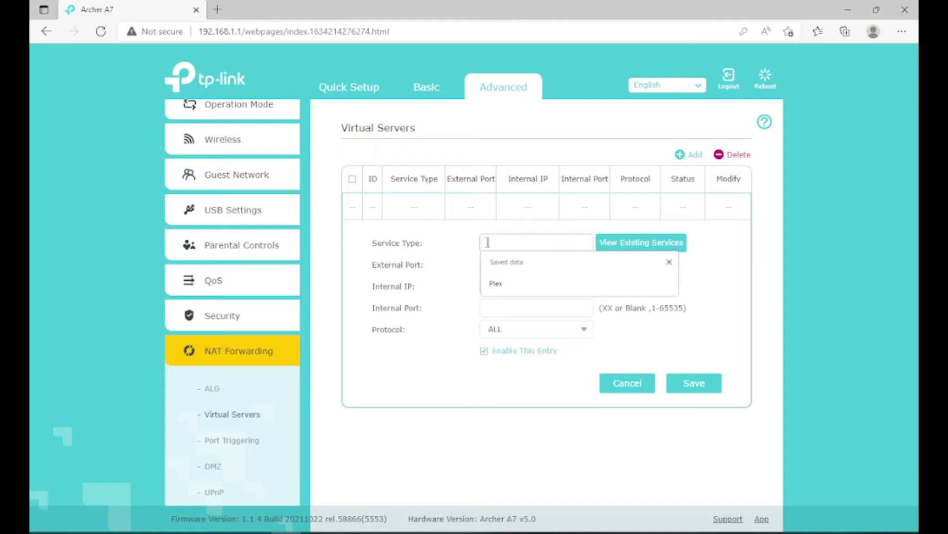
- Set the entry's service name to Plex from the saved suggestions
left_click(506, 288)
double_click(517, 248)
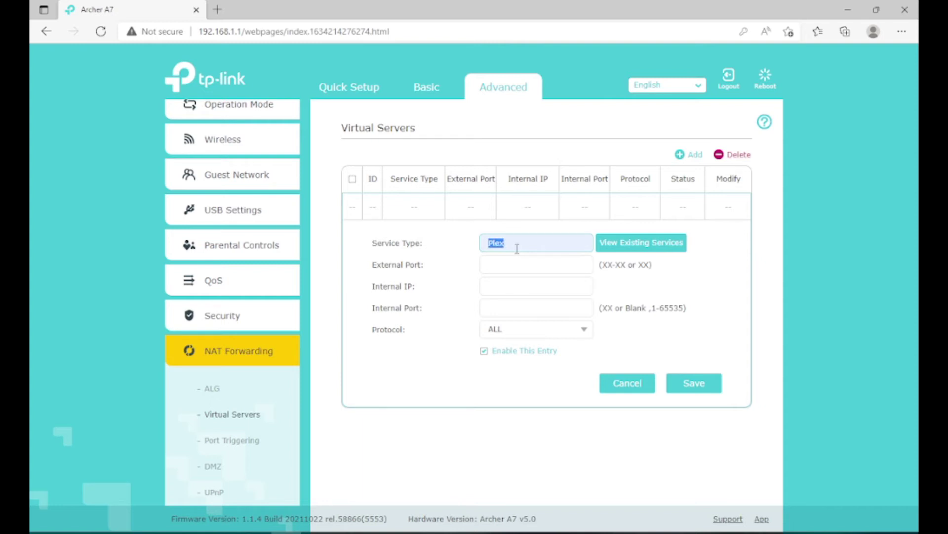
type("Came")
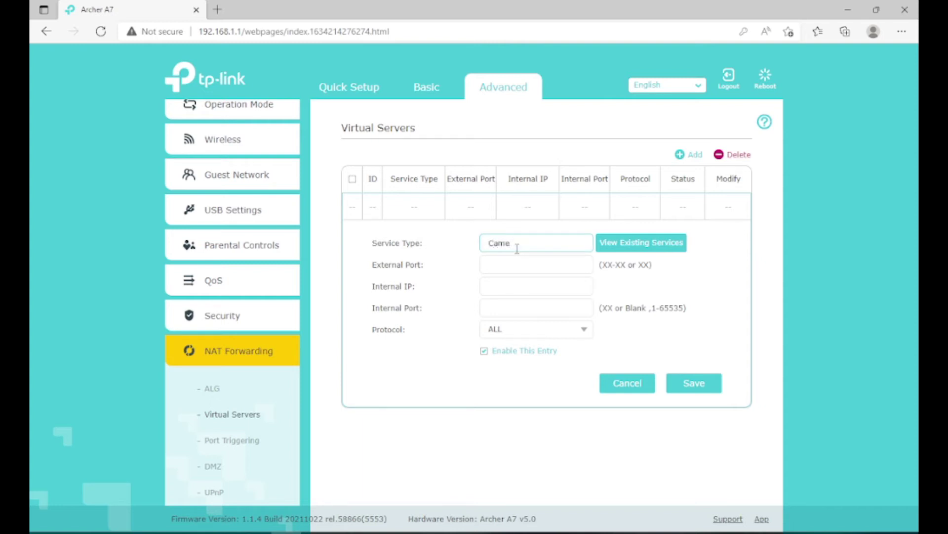
key("BackSpace")
key("BackSpace")
key("BackSpace")
key("BackSpace")
left_click(518, 248)
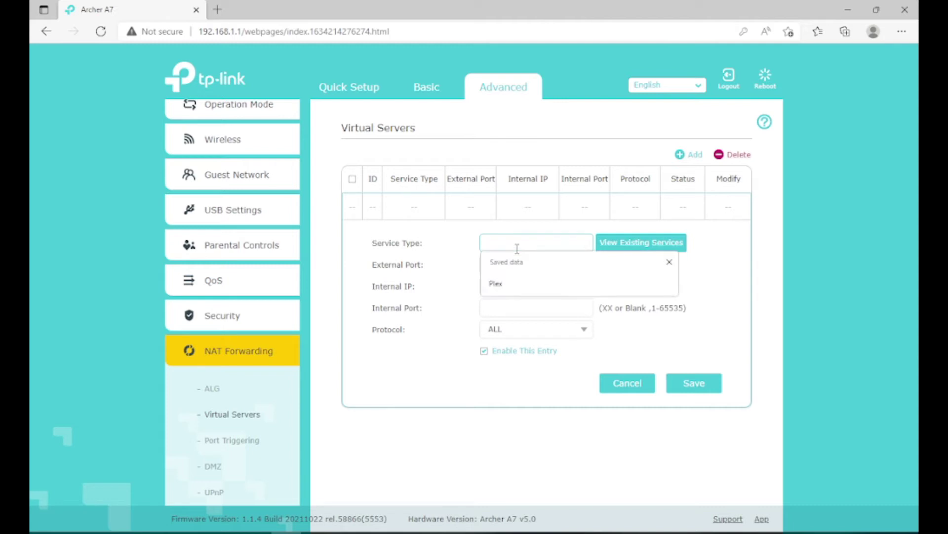
left_click(509, 278)
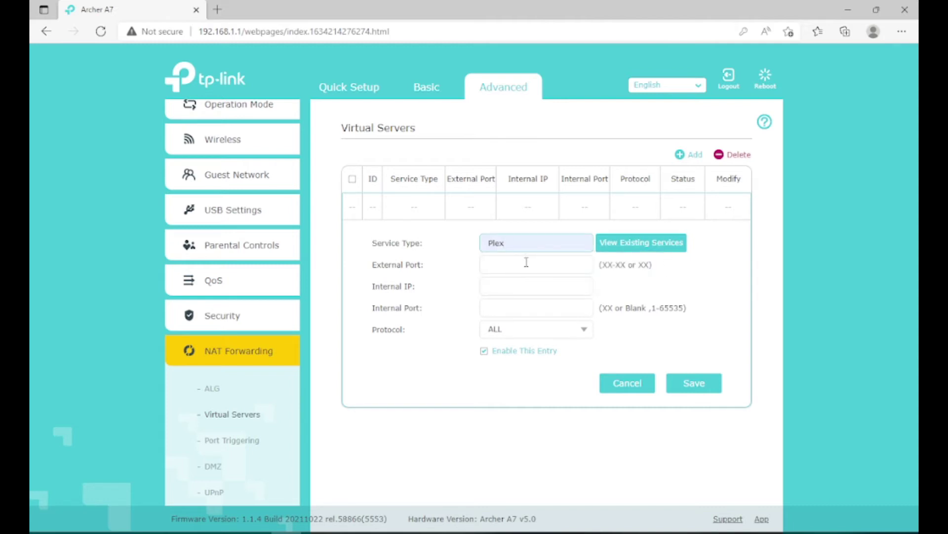
- Fill the External Port with the saved value 32400
left_click(527, 262)
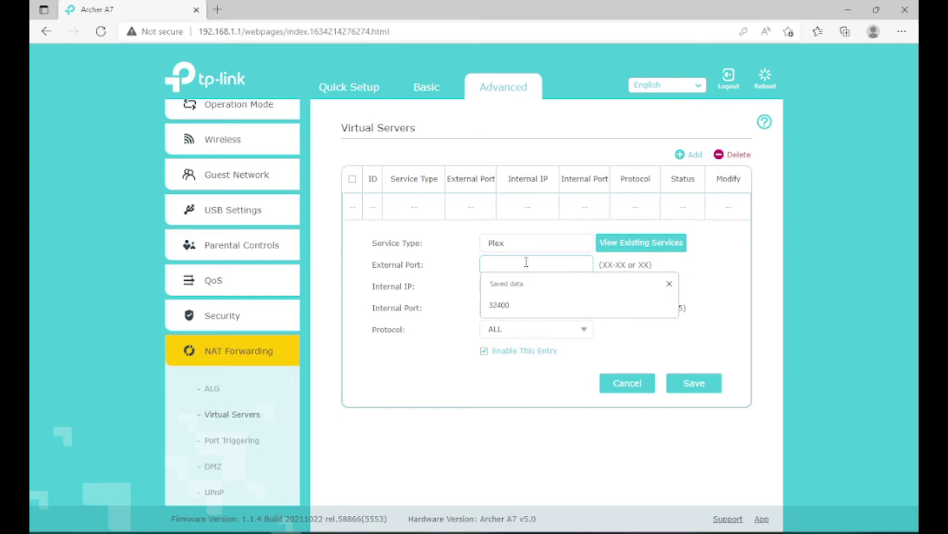
left_click(718, 274)
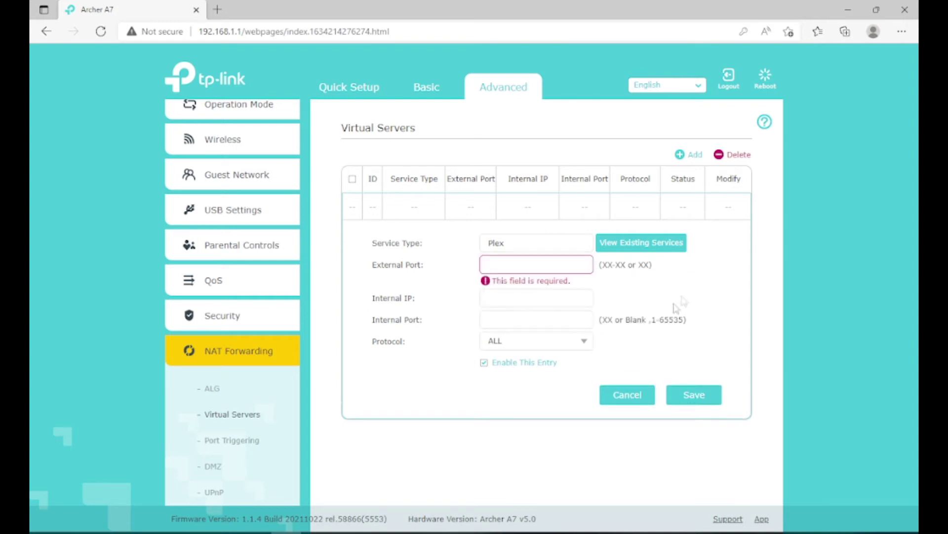
left_click(548, 269)
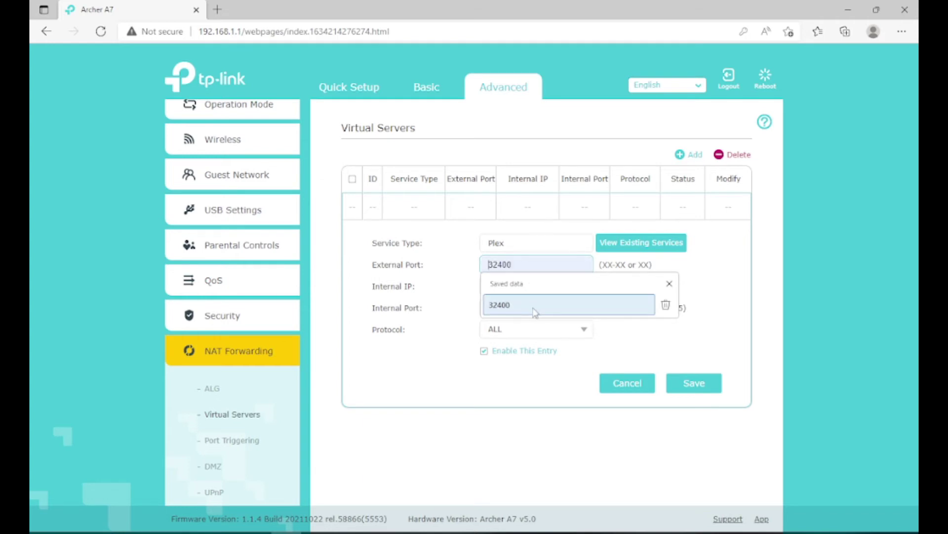
left_click(535, 310)
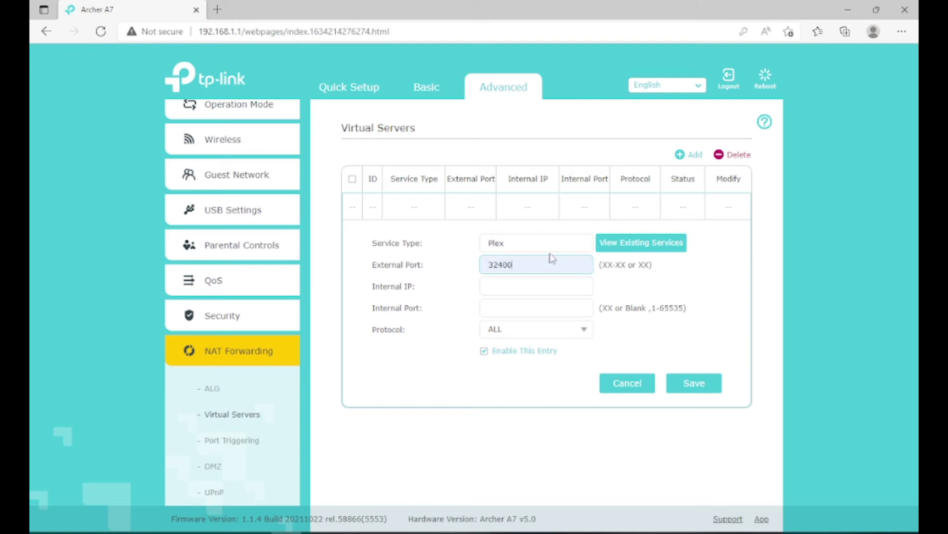
left_click(532, 289)
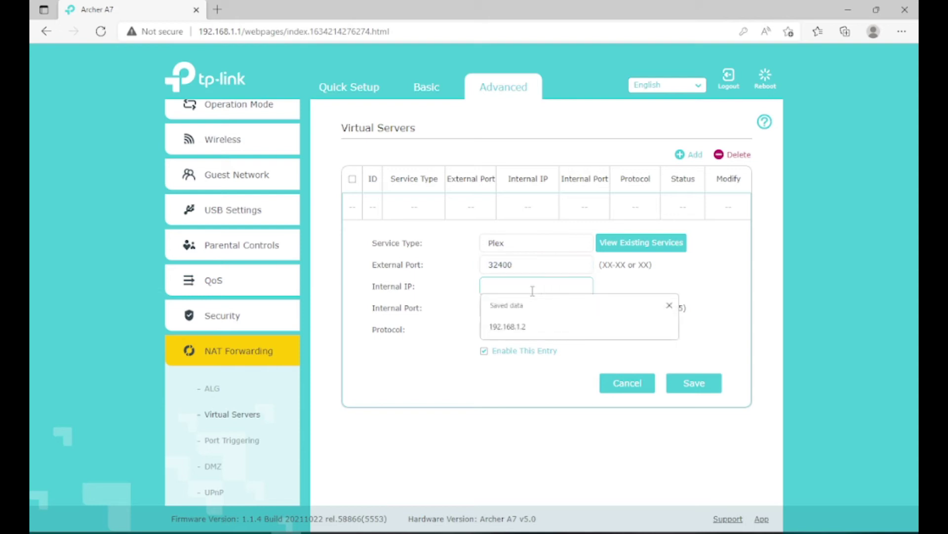
- Fill Internal IP 192.168.1.2 and Internal Port 32400 from the saved suggestions
left_click(700, 283)
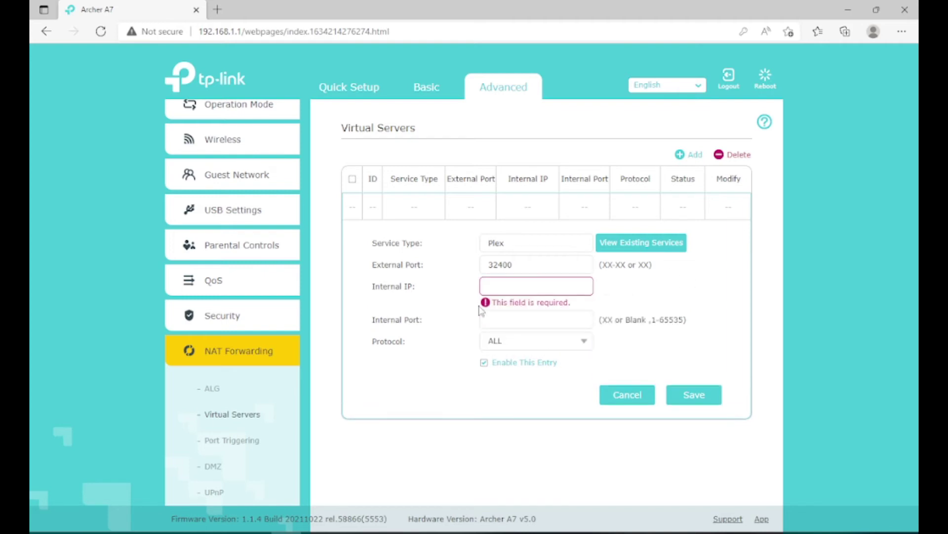
left_click(514, 286)
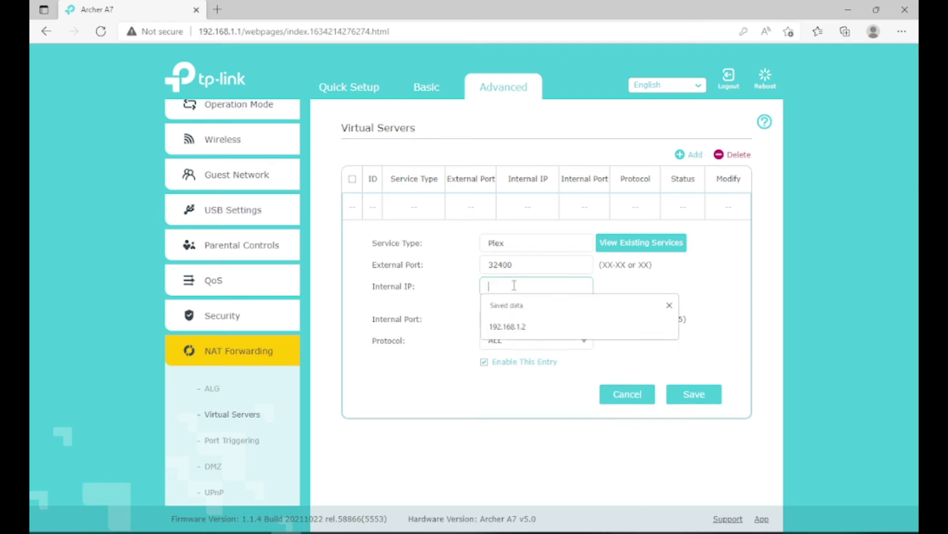
left_click(541, 328)
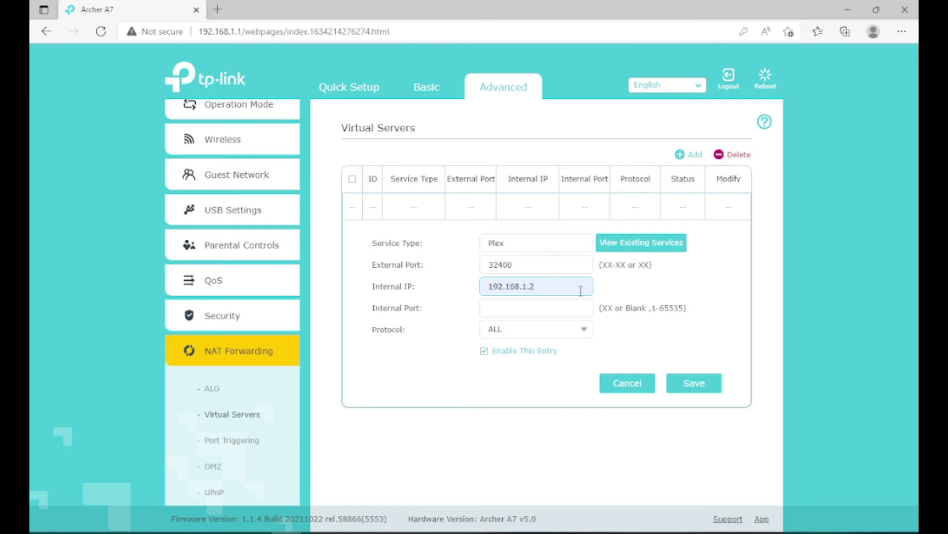
left_click(524, 312)
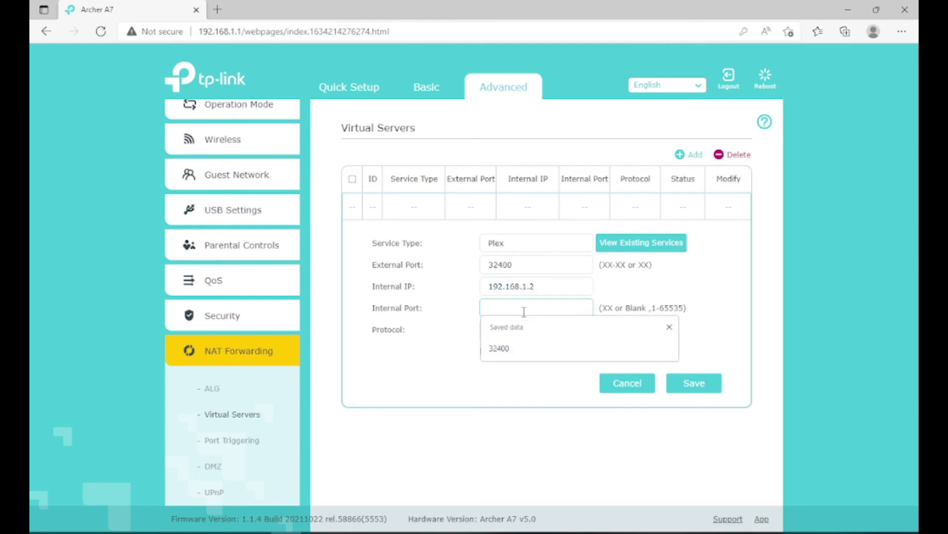
left_click(534, 350)
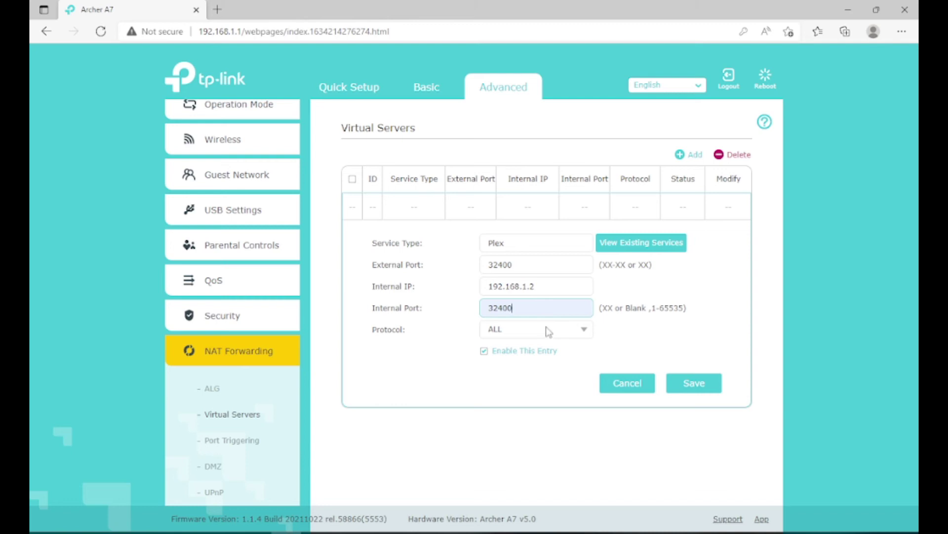
left_click(586, 331)
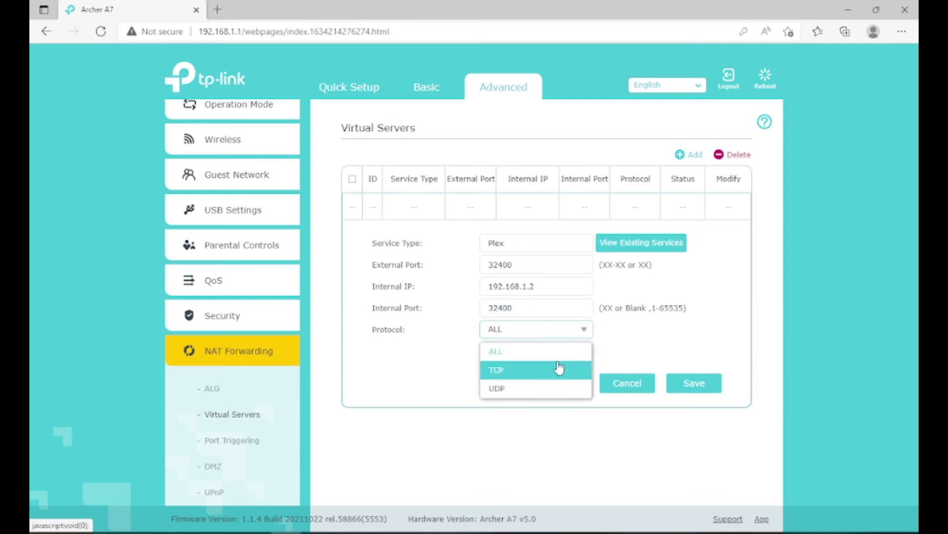
- Set the Plex entry's protocol to TCP and save the rule
left_click(558, 369)
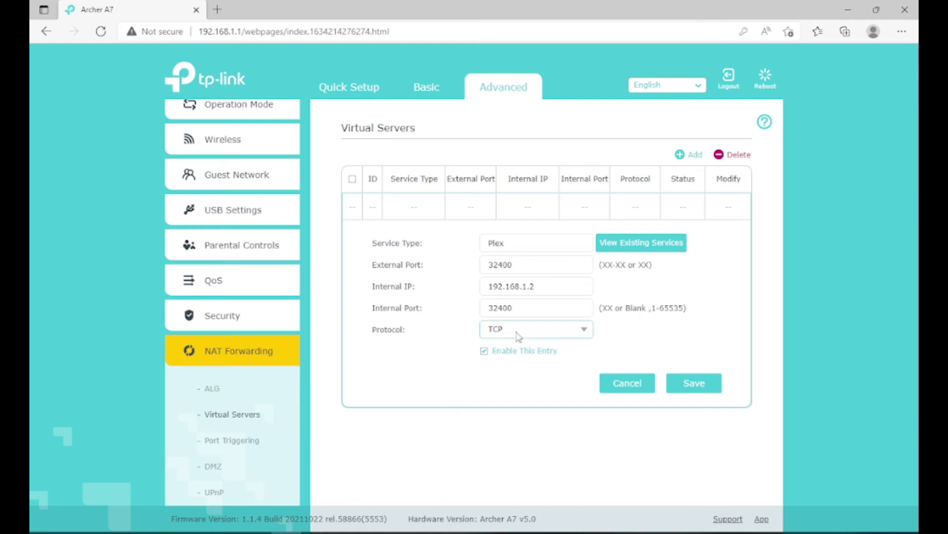
left_click(583, 330)
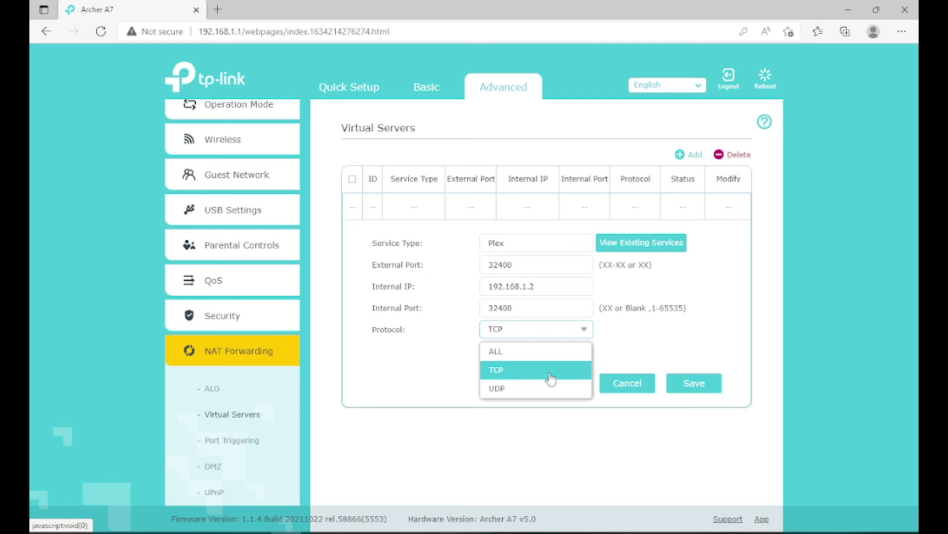
left_click(551, 379)
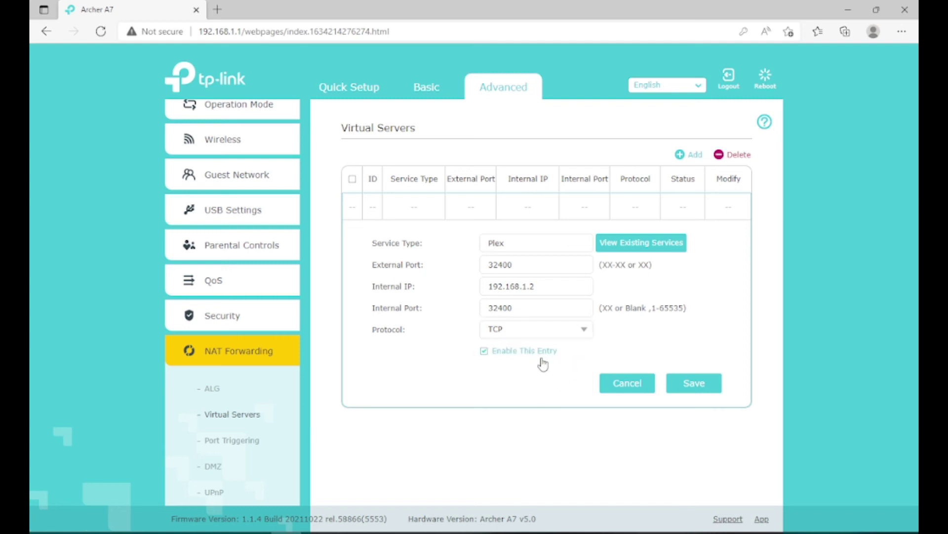
left_click(693, 387)
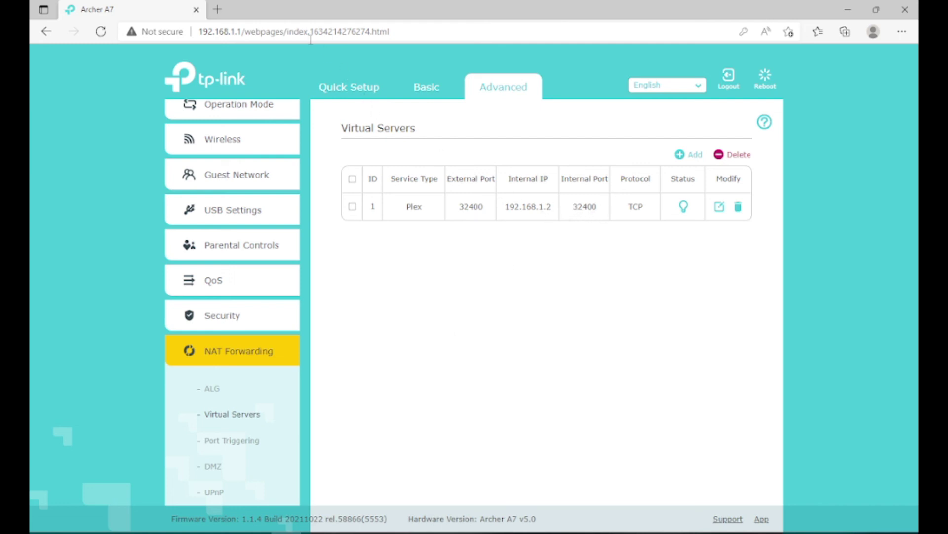
- Place the cursor in Edge's address bar to edit the page address
left_click(246, 33)
- Change the browser address to 192.168.1.2:32400
left_click_drag(246, 33, 409, 26)
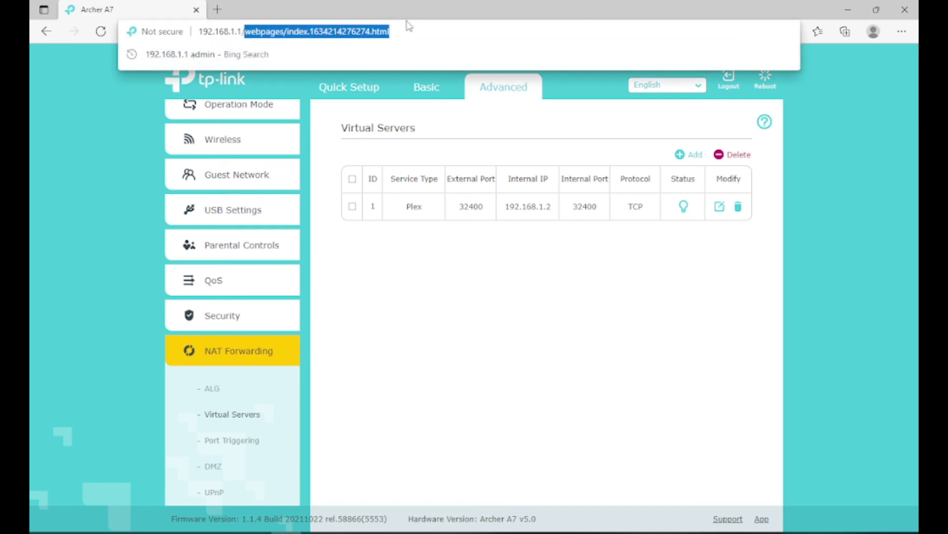
key("BackSpace")
key("BackSpace")
key("BackSpace")
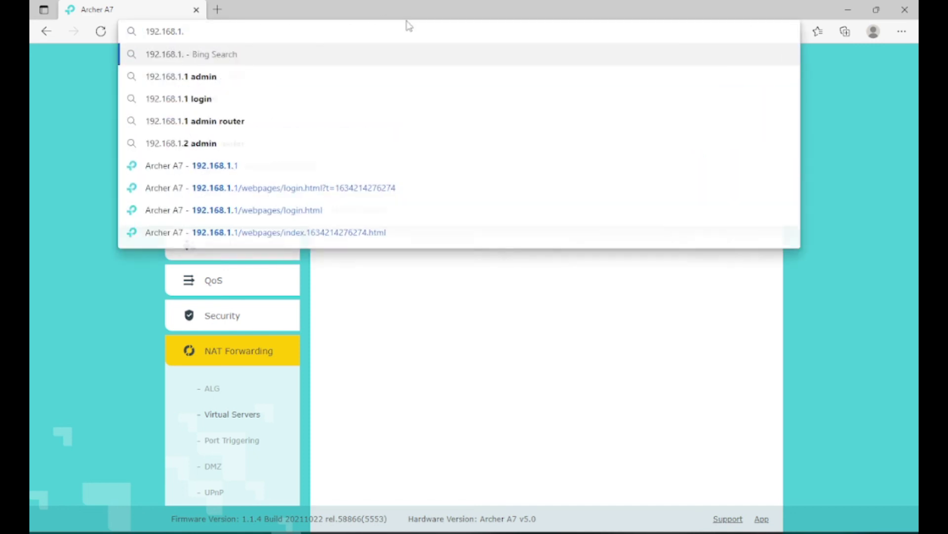
type("2:")
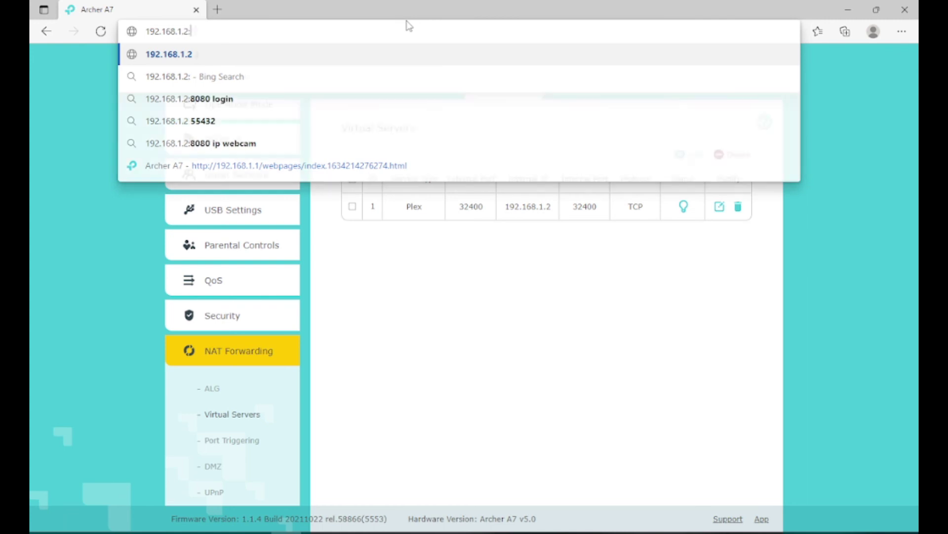
type("324")
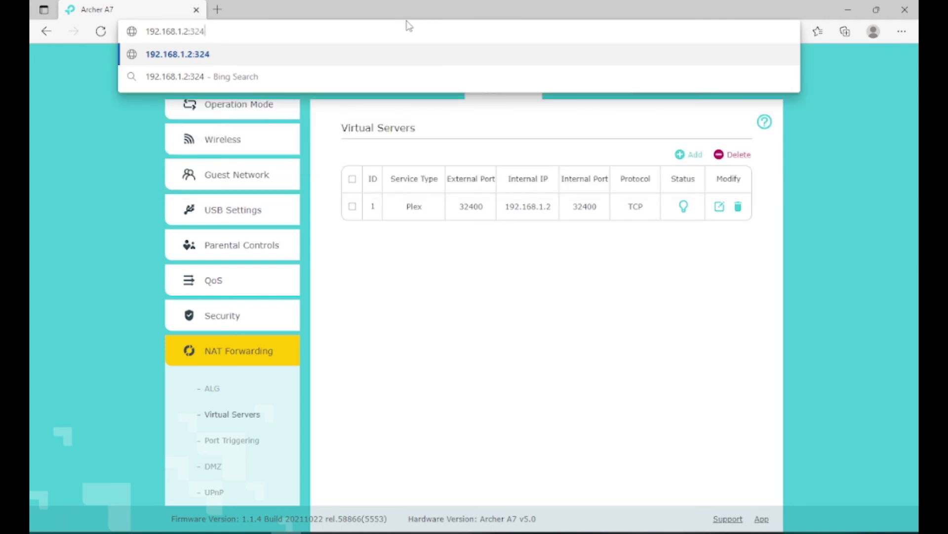
type("00")
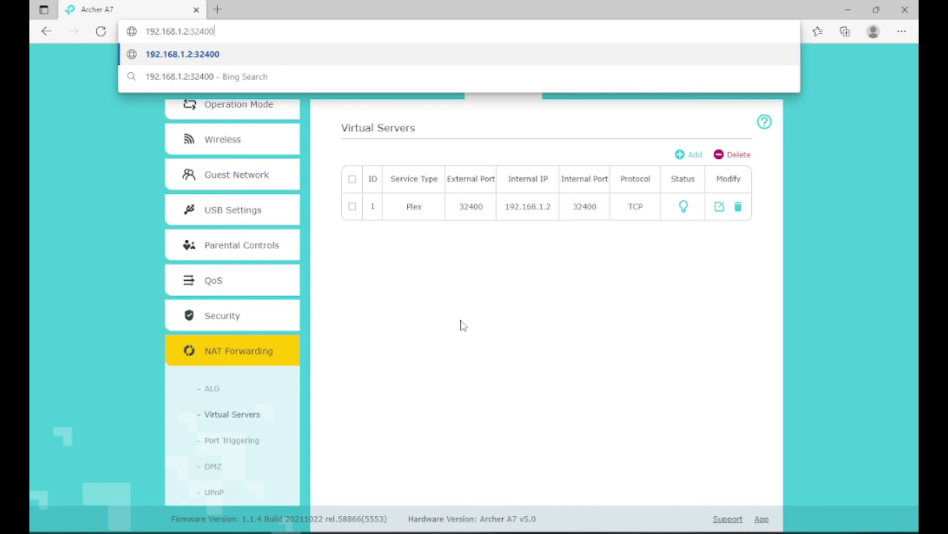
left_click(461, 324)
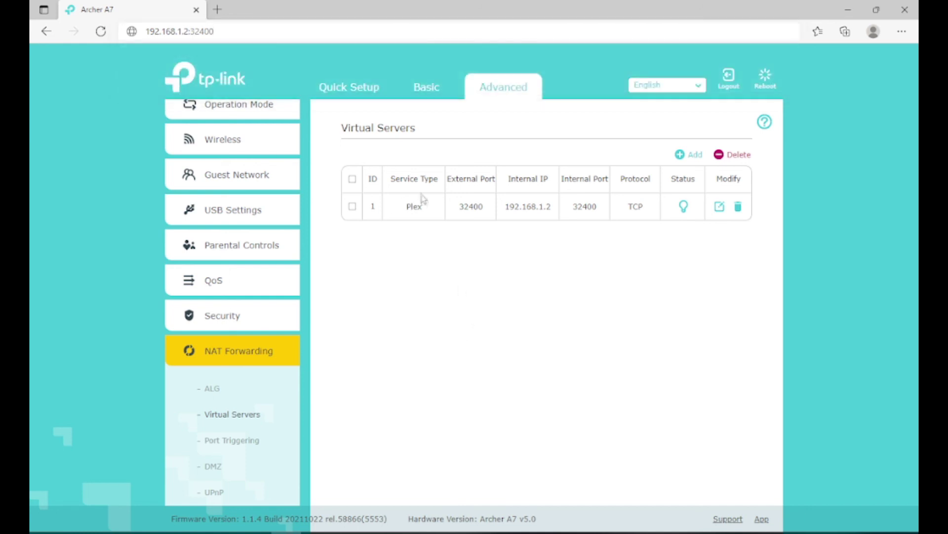